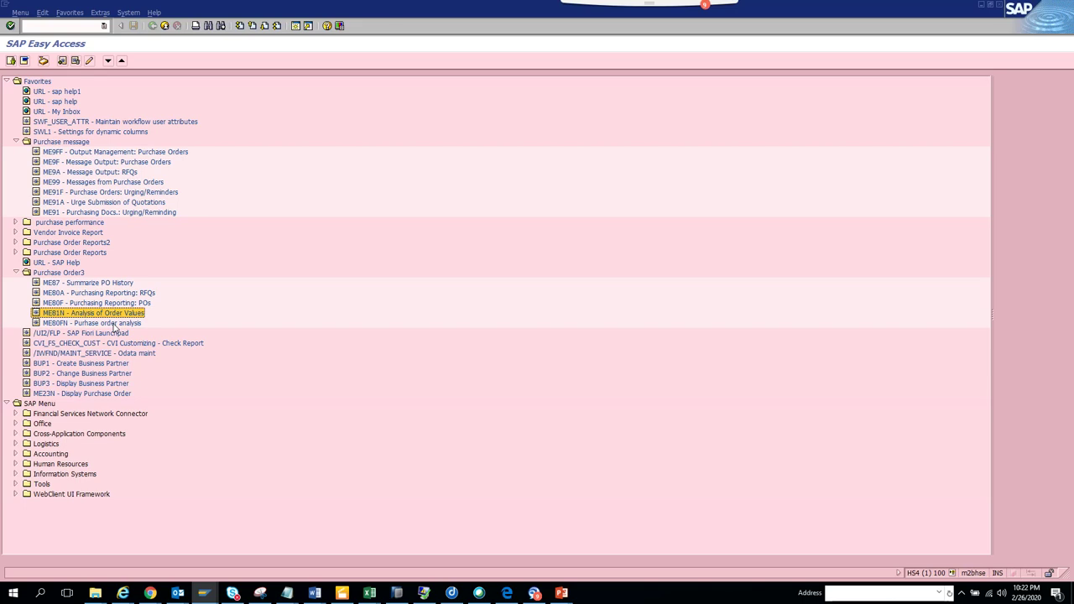
- Launch the ME81N Analysis of Order Values favourite under Purchase Order3
{"action": "double_click", "coordinate": [116, 314]}
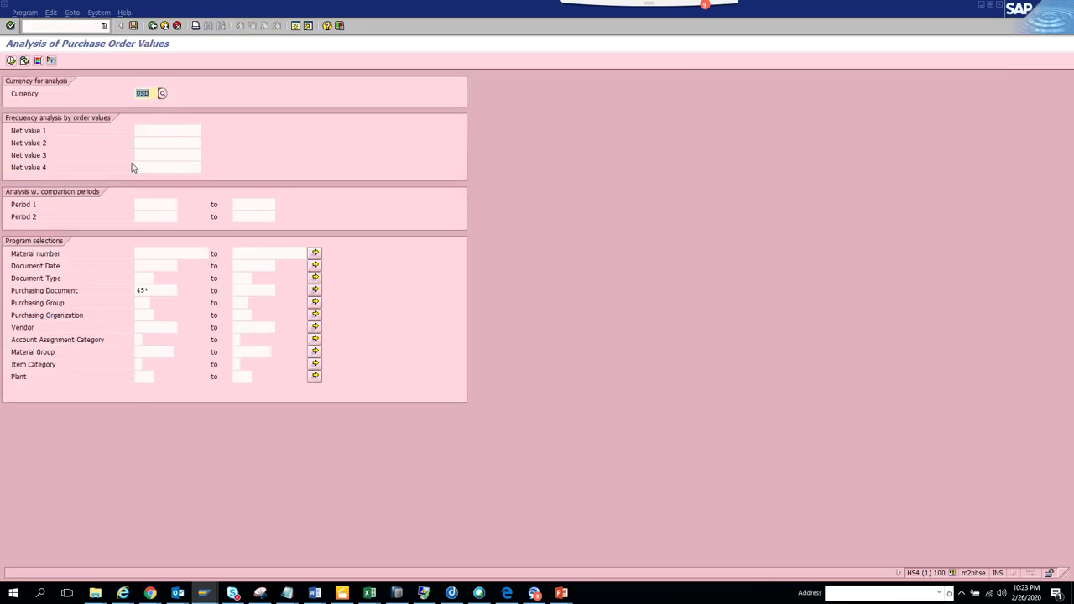
{"action": "left_click", "coordinate": [158, 131]}
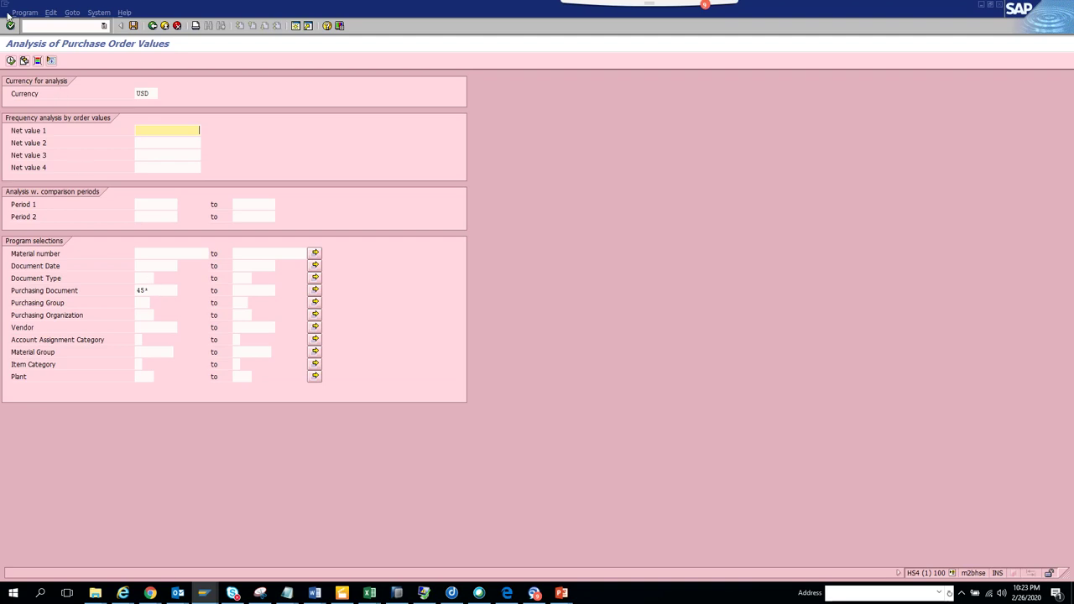
{"action": "left_click", "coordinate": [11, 61]}
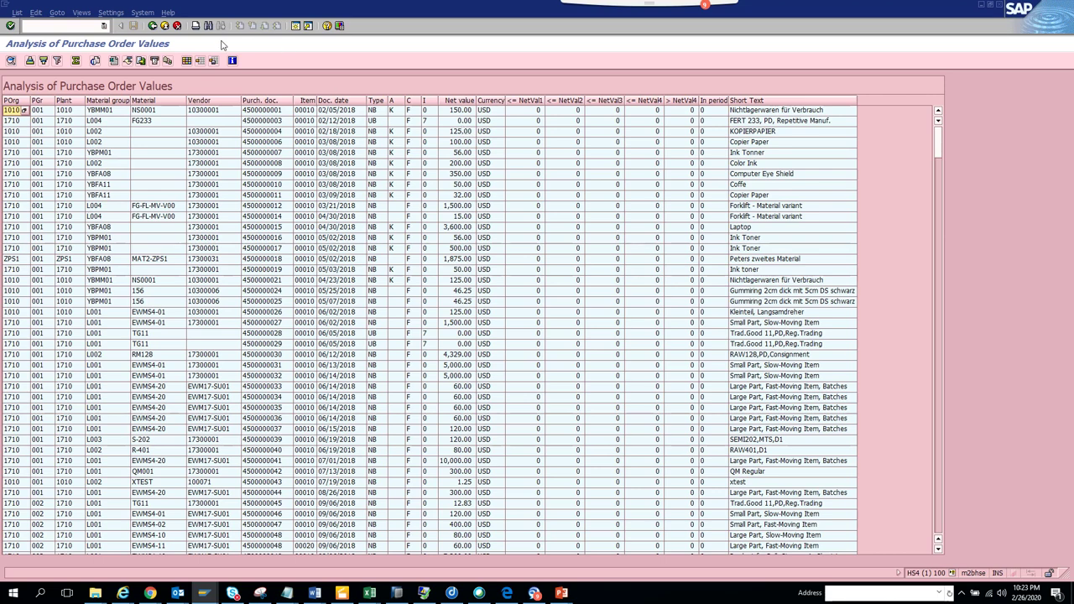
{"action": "left_click", "coordinate": [153, 26]}
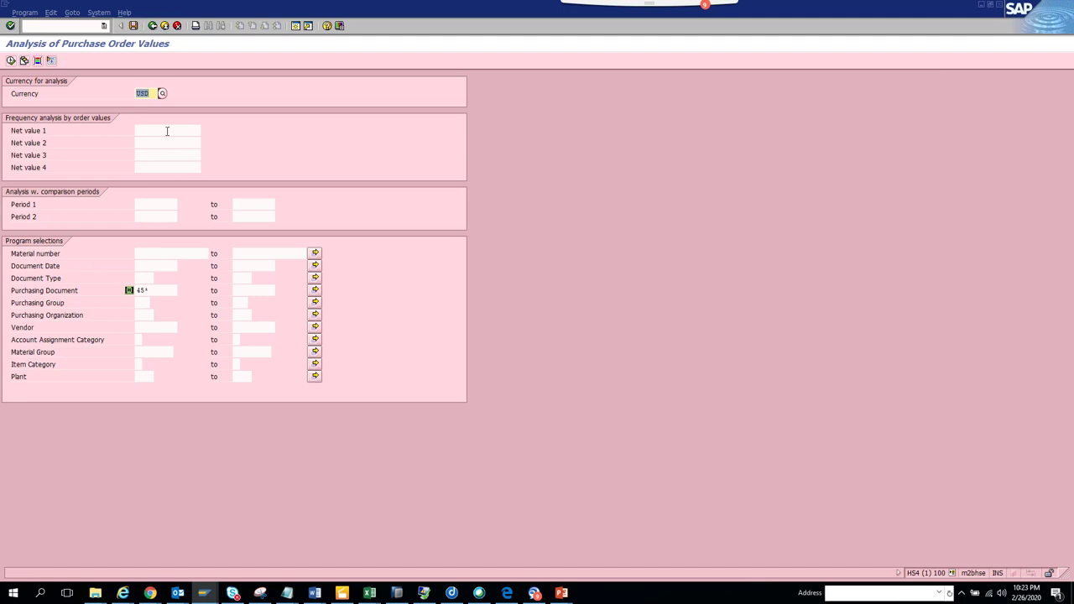
- Run the report with Net value 1 of 150, review the <= NetVal1 counts, then return
{"action": "left_click", "coordinate": [167, 131]}
{"action": "type", "text": "150"}
{"action": "key", "text": "Return"}
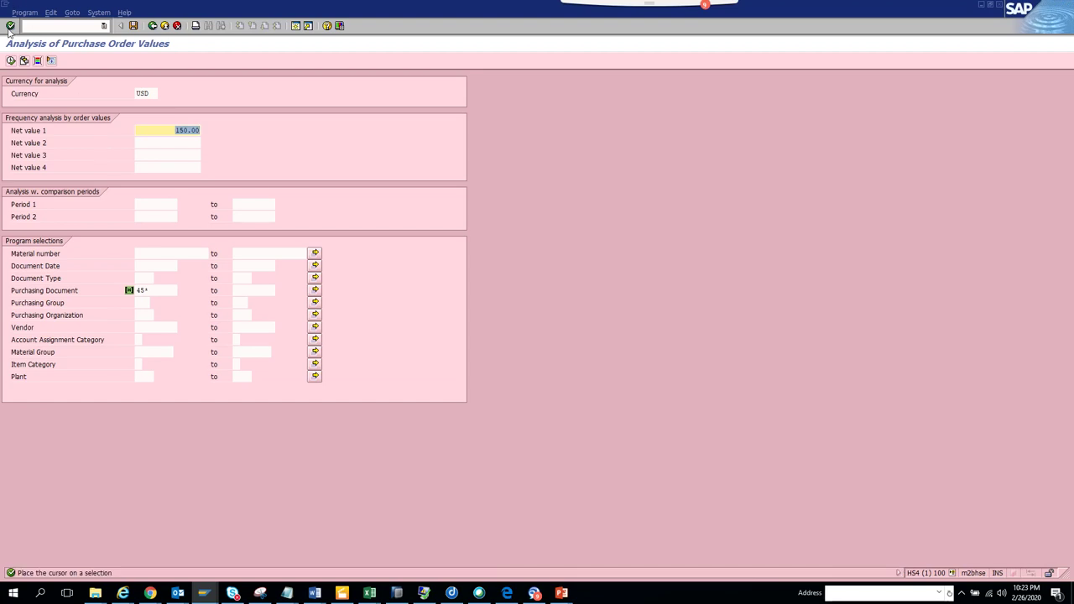
{"action": "left_click", "coordinate": [10, 61]}
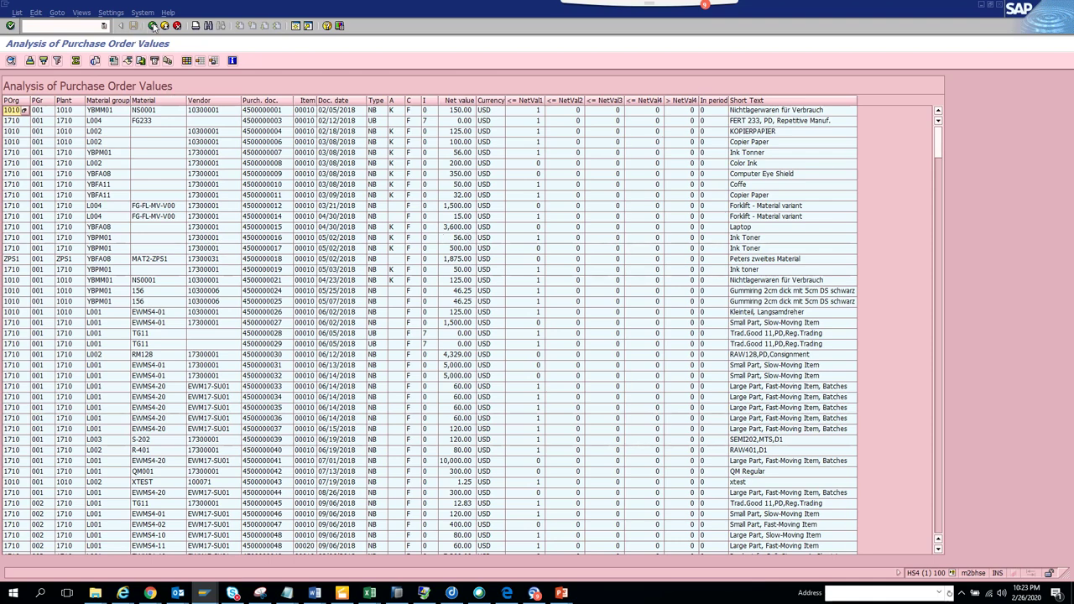
{"action": "left_click", "coordinate": [154, 26]}
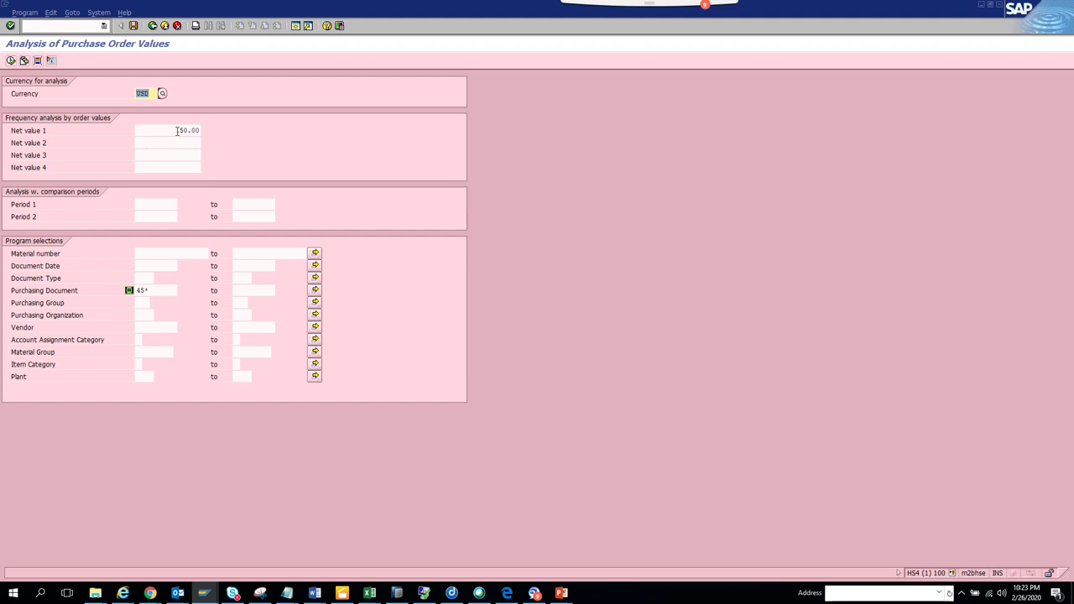
- Clear the 150.00 Net value 1 and expand Purchasing Document Header in Dynamic Selections
{"action": "left_click_drag", "start_coordinate": [177, 131], "coordinate": [201, 132]}
{"action": "key", "text": "BackSpace"}
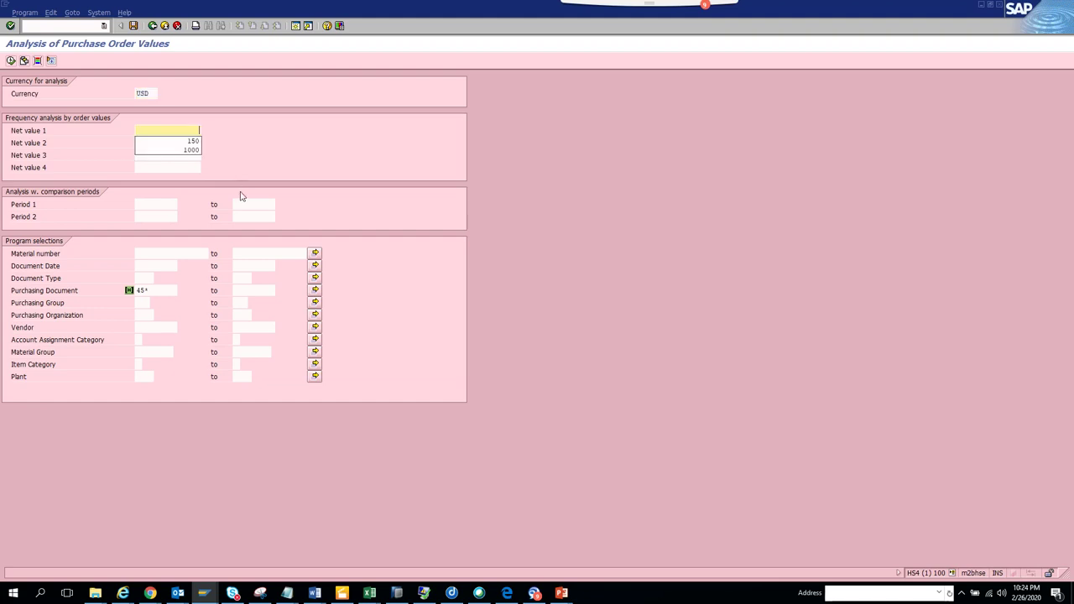
{"action": "left_click", "coordinate": [36, 62]}
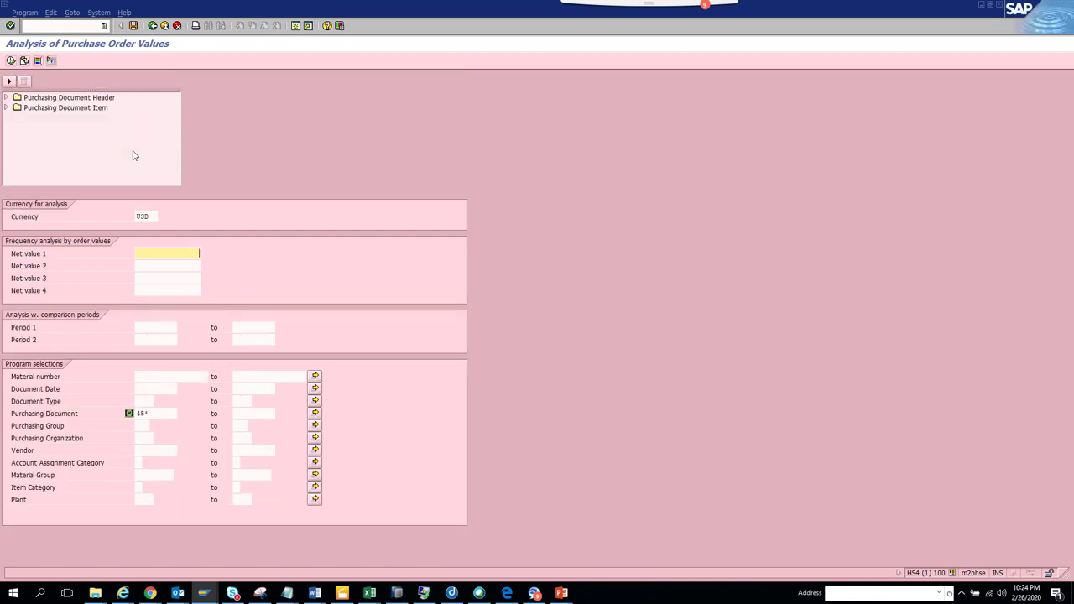
{"action": "left_click", "coordinate": [5, 101]}
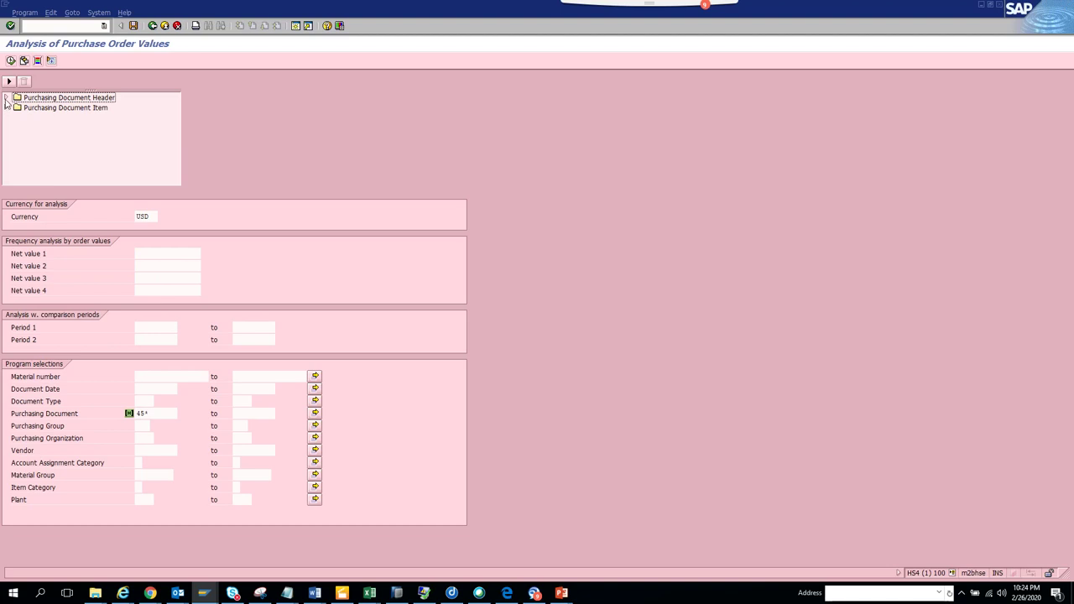
{"action": "left_click", "coordinate": [6, 99]}
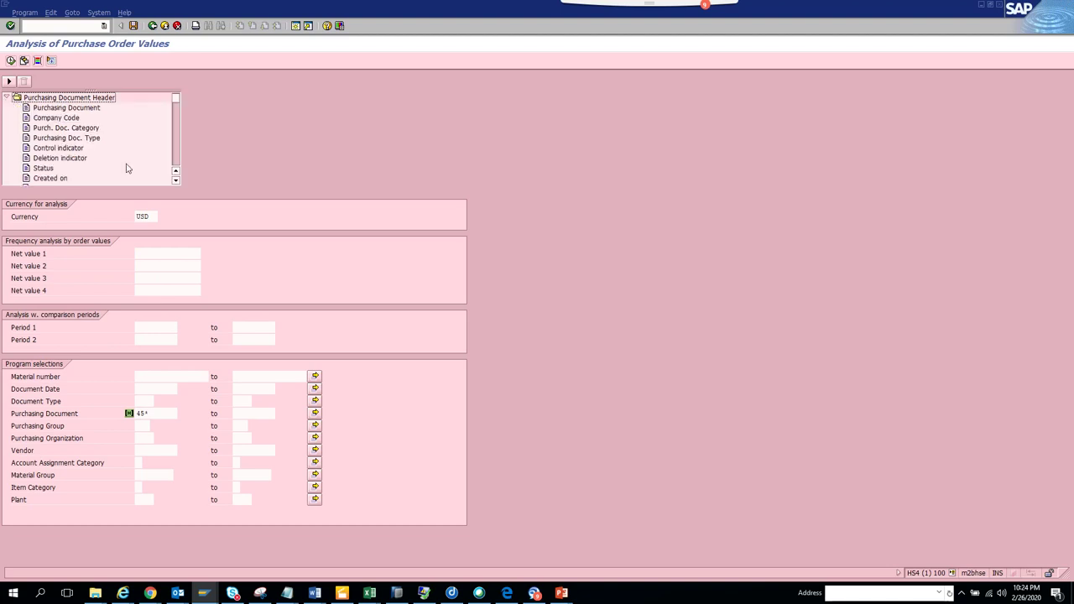
- Scroll to Total val. upon release and add it as a dynamic selection criterion
{"action": "left_click", "coordinate": [177, 180]}
{"action": "left_click", "coordinate": [177, 180]}
{"action": "left_click", "coordinate": [177, 180]}
{"action": "left_click", "coordinate": [177, 180]}
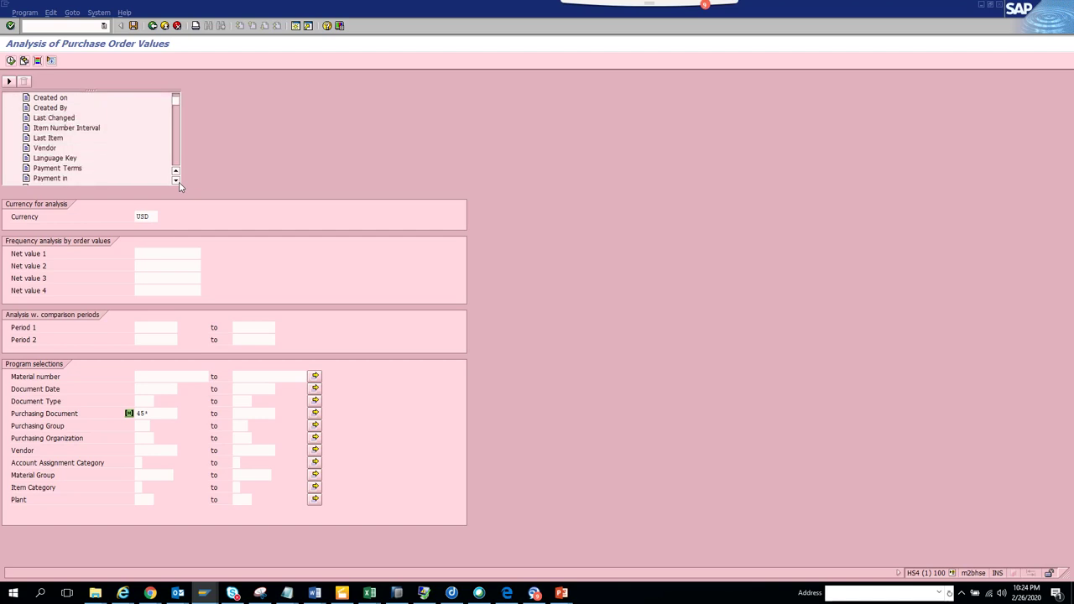
{"action": "left_click", "coordinate": [177, 180]}
{"action": "left_click", "coordinate": [177, 181]}
{"action": "left_click", "coordinate": [177, 181]}
{"action": "left_click", "coordinate": [177, 180]}
{"action": "left_click", "coordinate": [177, 180]}
{"action": "left_click", "coordinate": [177, 180]}
{"action": "left_click", "coordinate": [177, 181]}
{"action": "left_click", "coordinate": [177, 181]}
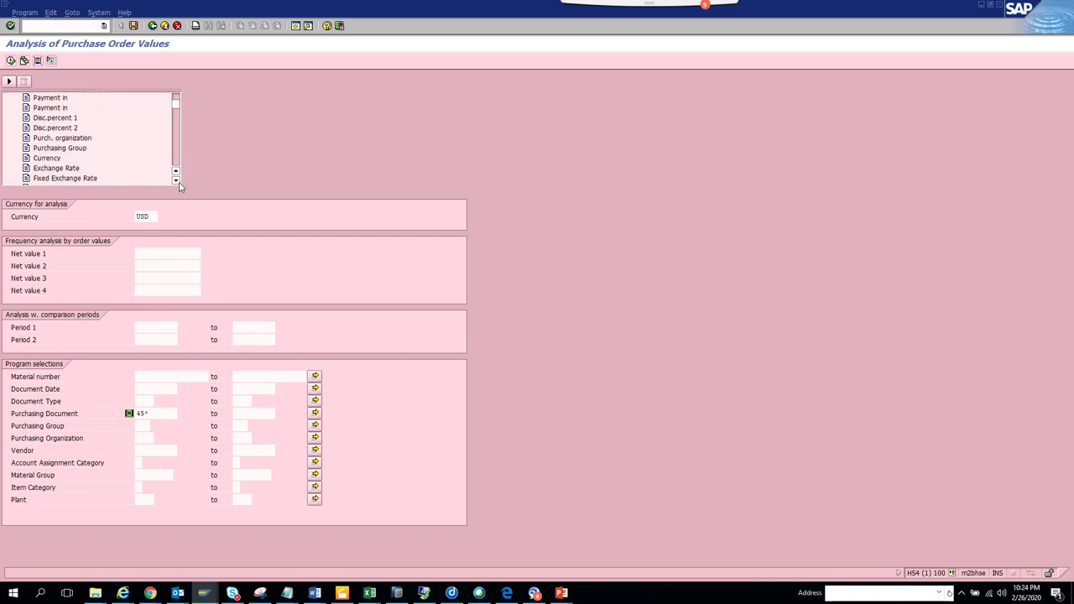
{"action": "left_click", "coordinate": [177, 180]}
{"action": "left_click", "coordinate": [177, 181]}
{"action": "left_click", "coordinate": [177, 181]}
{"action": "left_click", "coordinate": [177, 181]}
{"action": "left_click", "coordinate": [177, 180]}
{"action": "left_click", "coordinate": [177, 181]}
{"action": "left_click", "coordinate": [177, 180]}
{"action": "left_click", "coordinate": [177, 181]}
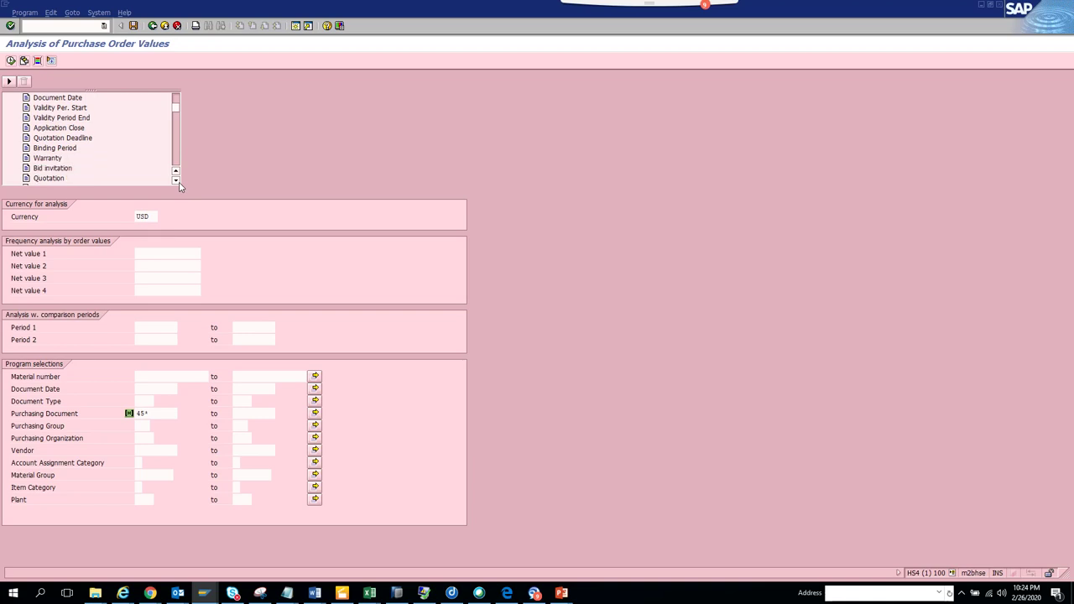
{"action": "double_click", "coordinate": [178, 180]}
{"action": "double_click", "coordinate": [177, 181]}
{"action": "left_click", "coordinate": [177, 181]}
{"action": "double_click", "coordinate": [177, 181]}
{"action": "double_click", "coordinate": [177, 180]}
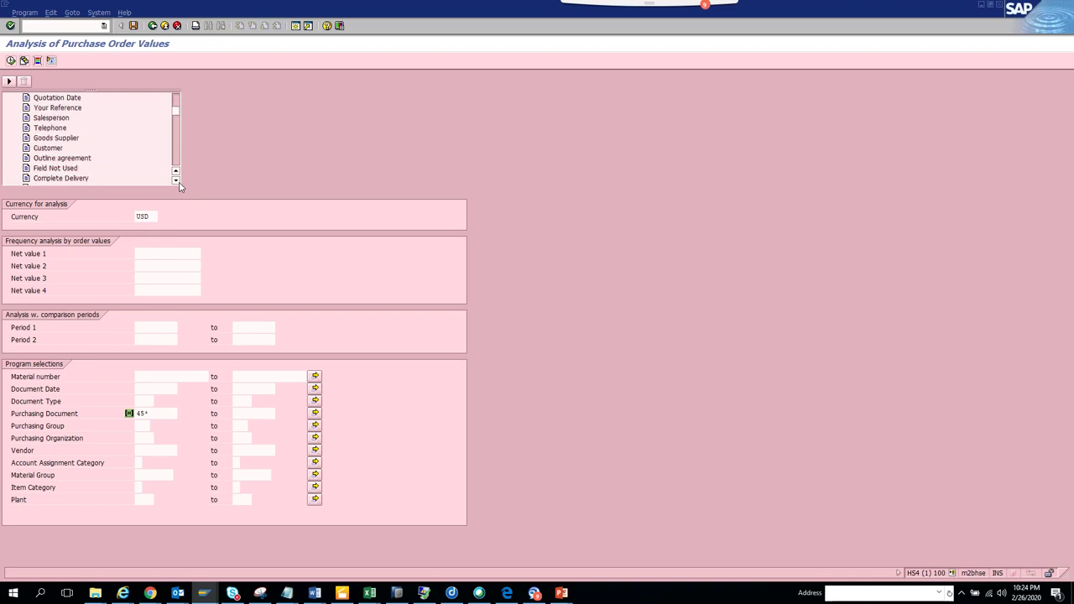
{"action": "left_click", "coordinate": [178, 180]}
{"action": "left_click", "coordinate": [178, 157]}
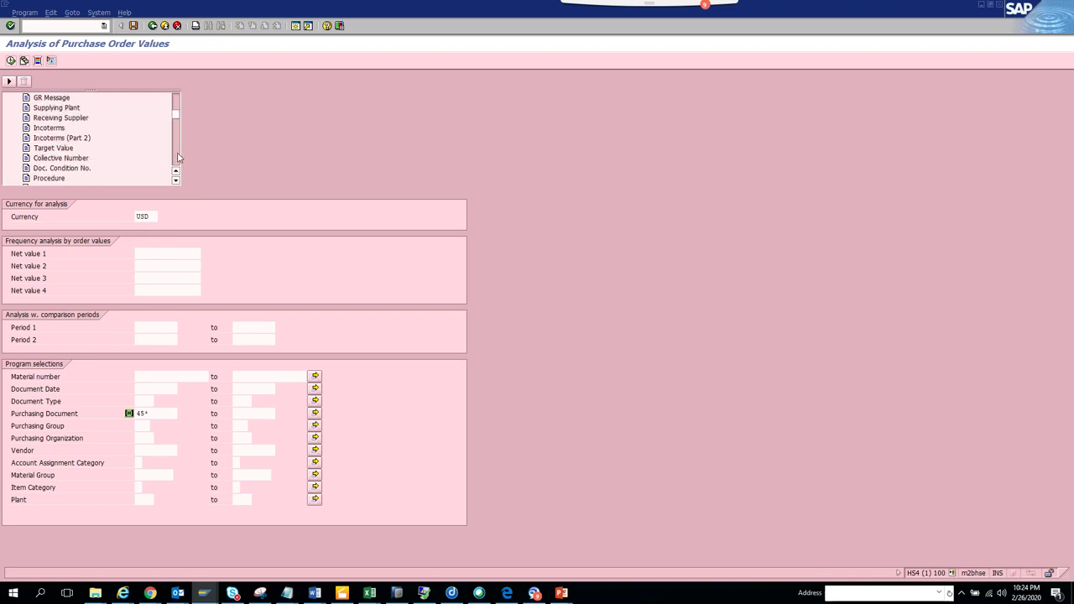
{"action": "left_click", "coordinate": [178, 157]}
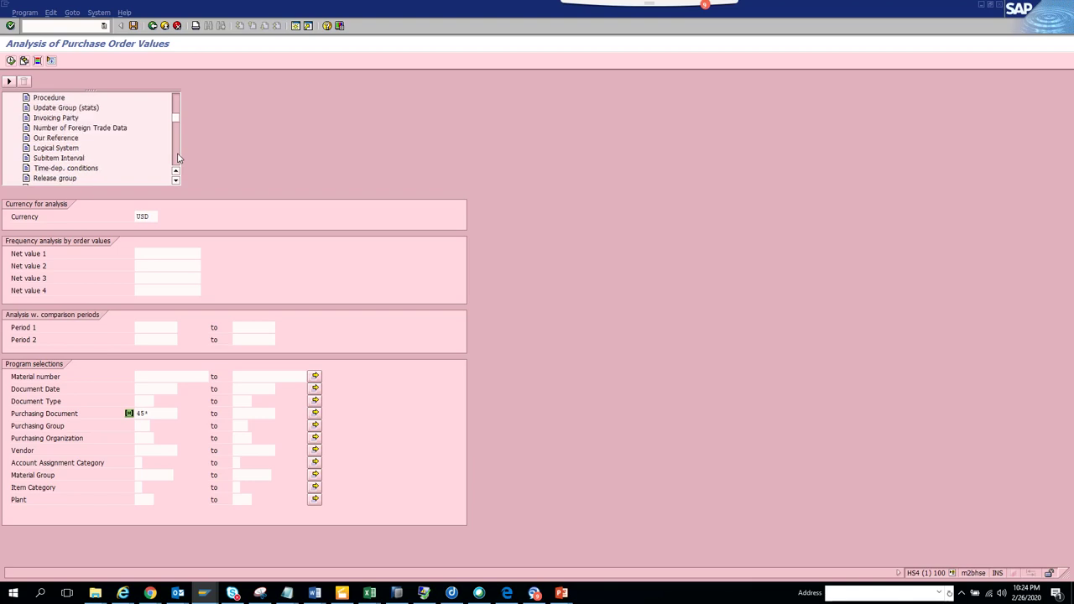
{"action": "left_click", "coordinate": [177, 158]}
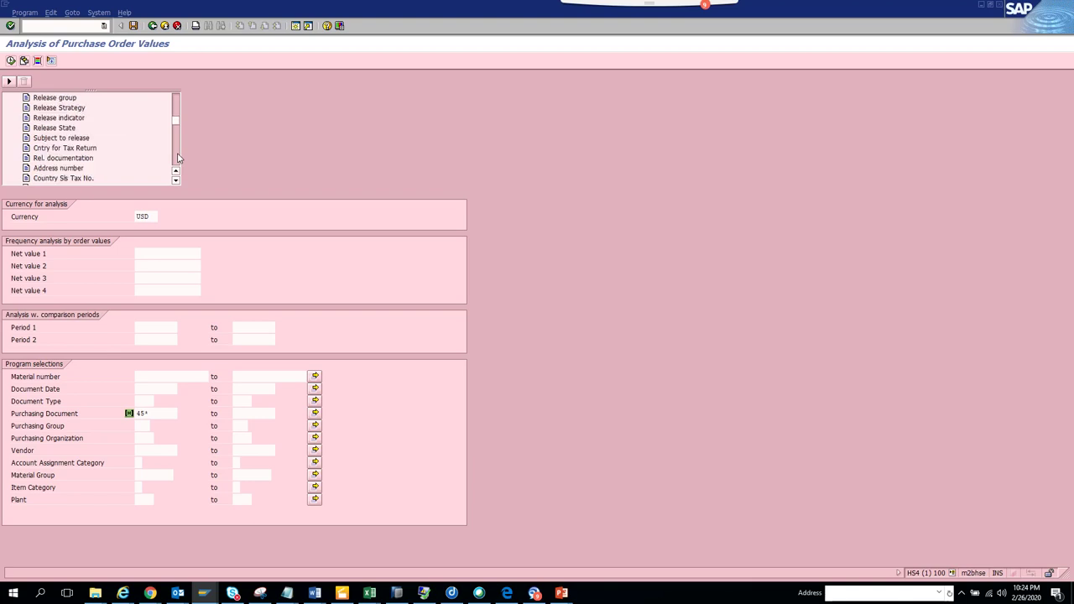
{"action": "left_click", "coordinate": [178, 158]}
{"action": "left_click", "coordinate": [177, 157]}
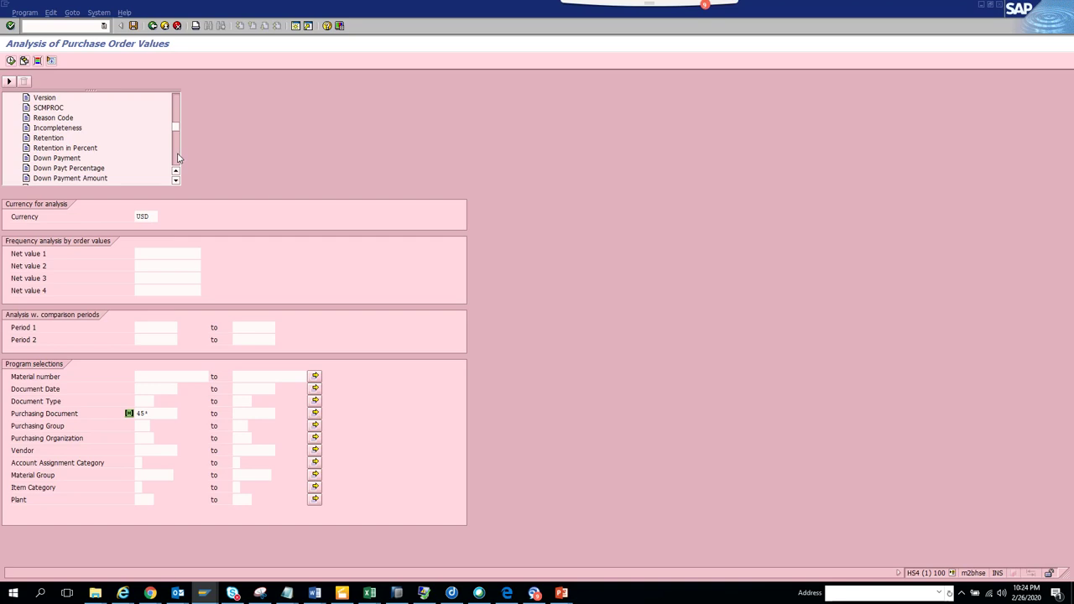
{"action": "left_click", "coordinate": [177, 119]}
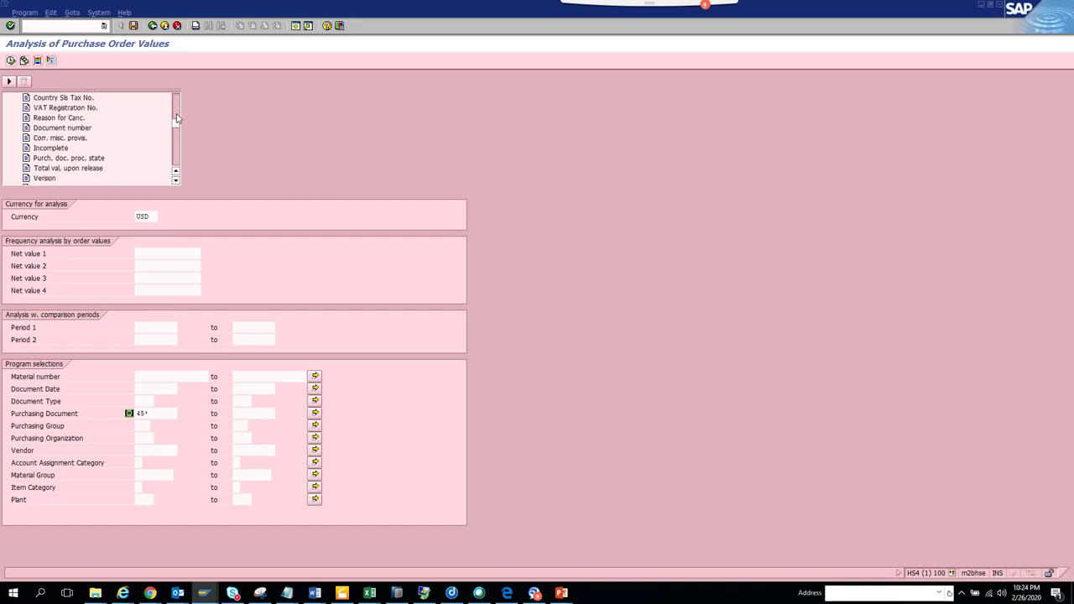
{"action": "left_click", "coordinate": [70, 169]}
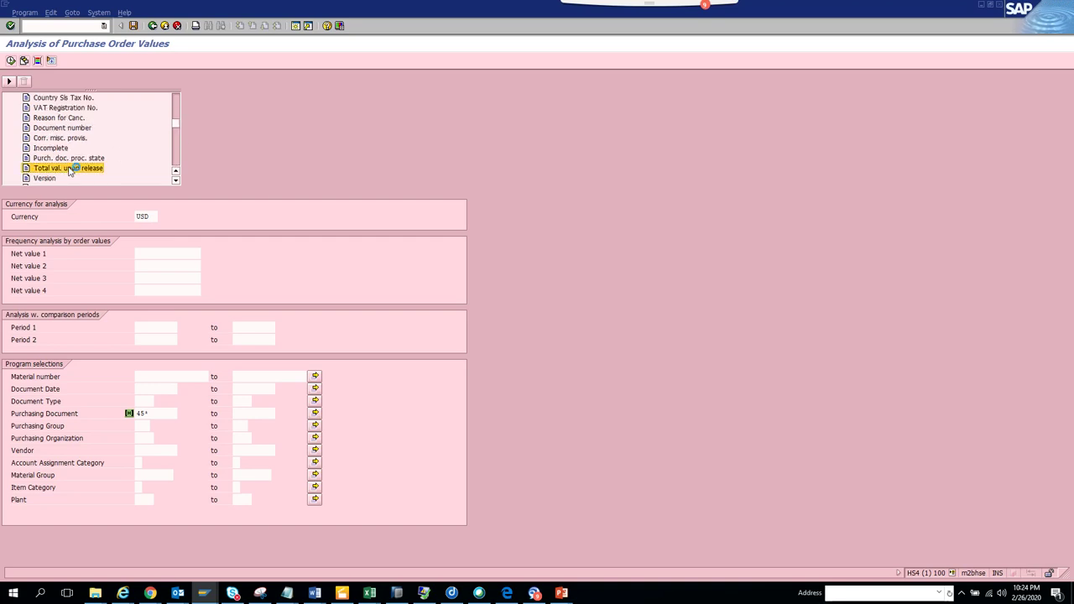
{"action": "double_click", "coordinate": [69, 169]}
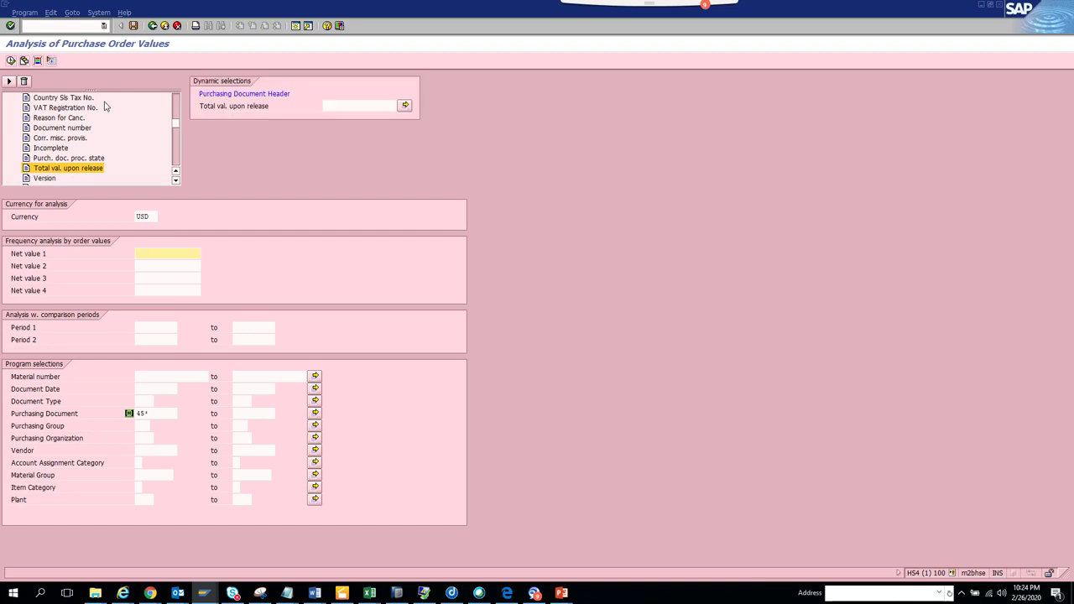
{"action": "left_click", "coordinate": [349, 106]}
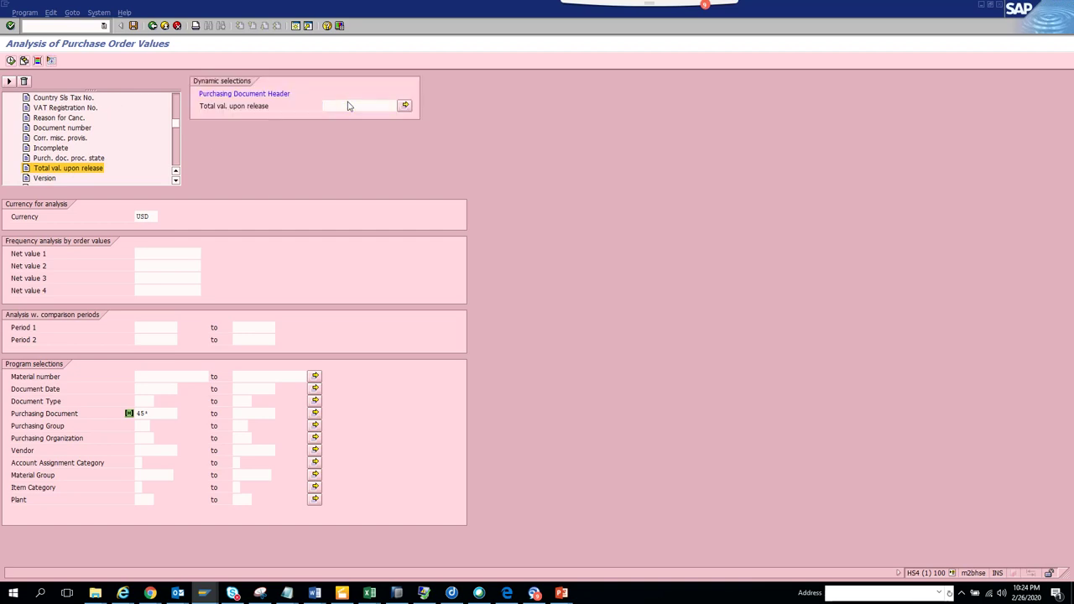
- Restrict Total val. upon release to greater than 1 and hide the dynamic selection tree
{"action": "key", "text": "F2"}
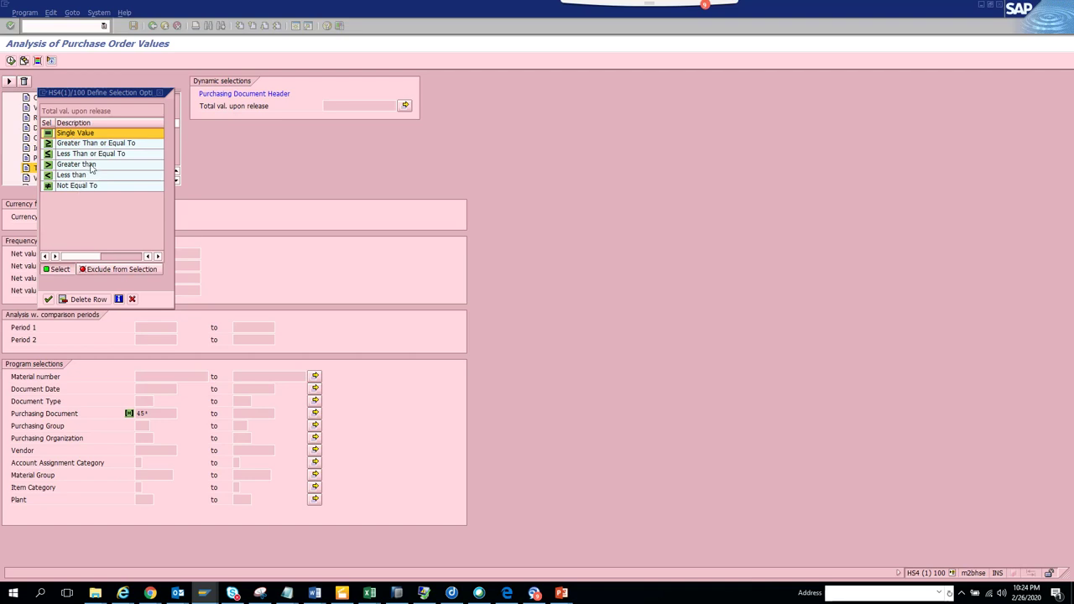
{"action": "double_click", "coordinate": [92, 164]}
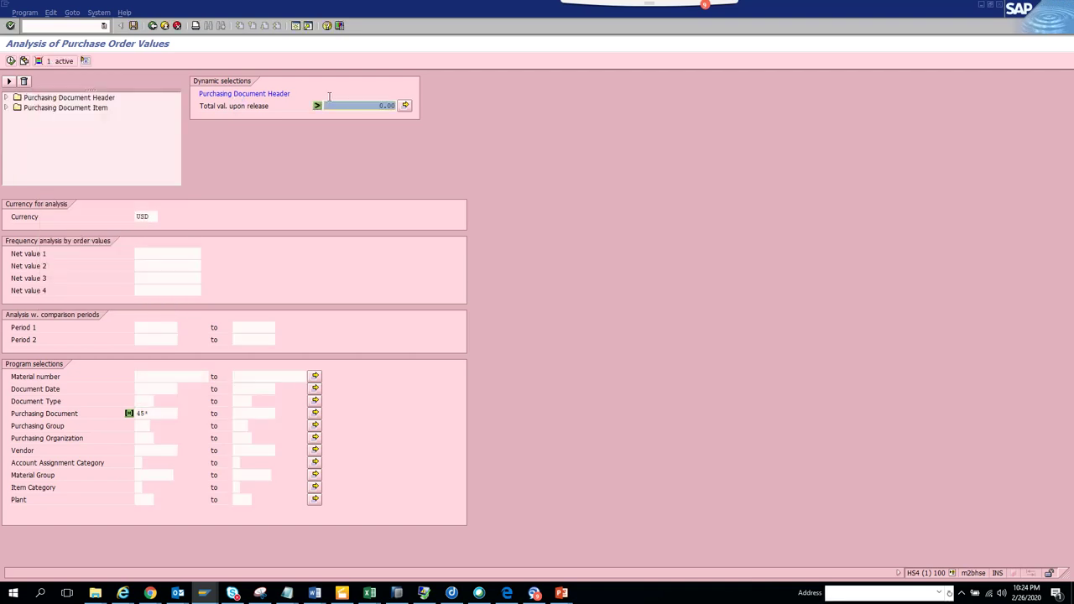
{"action": "left_click", "coordinate": [339, 102]}
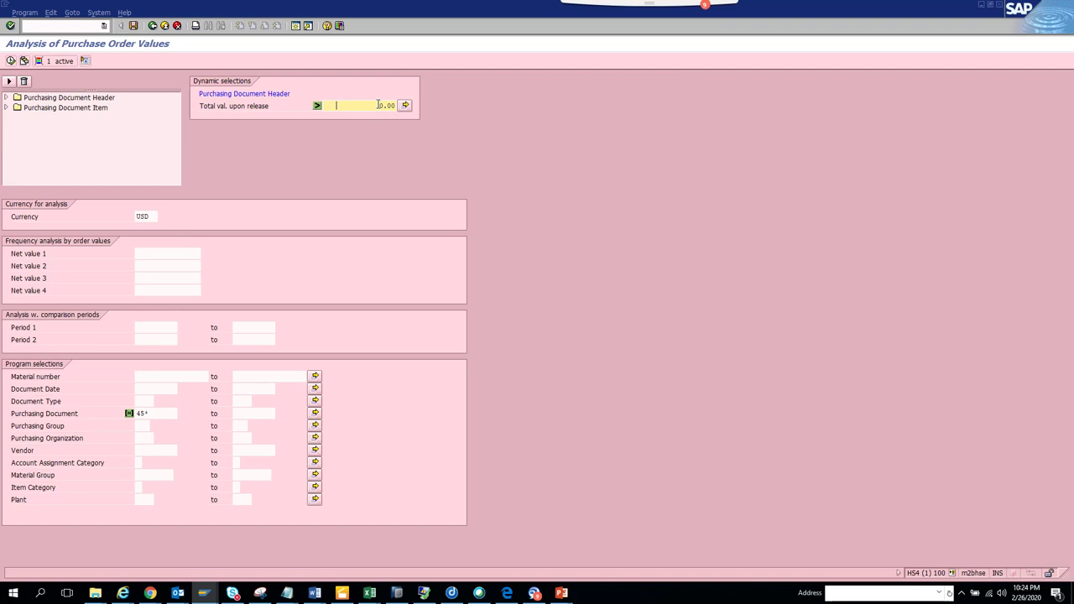
{"action": "type", "text": "1000"}
{"action": "left_click", "coordinate": [11, 61]}
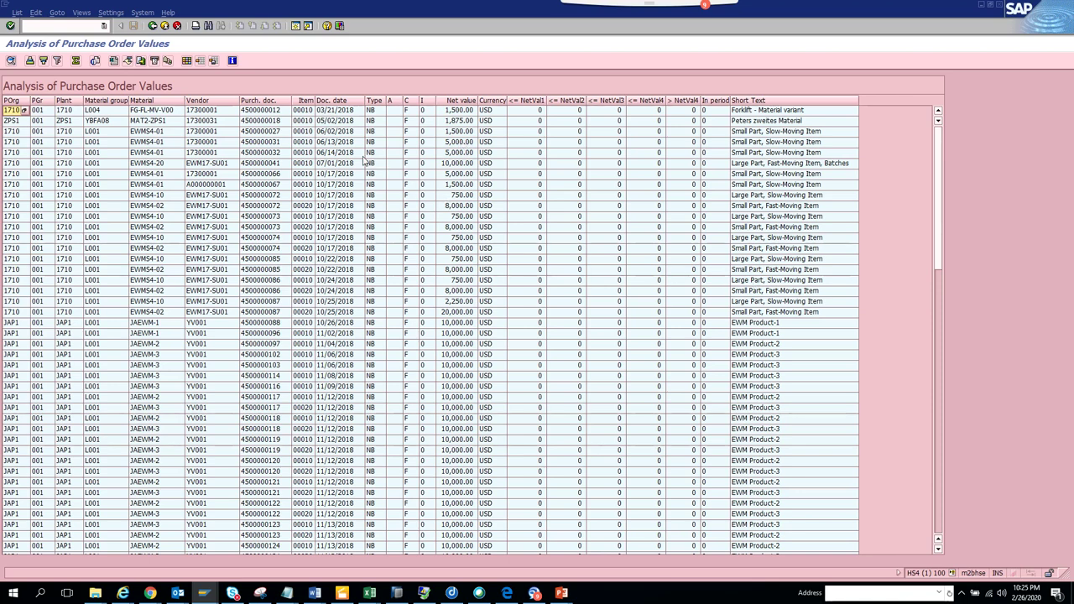
{"action": "left_click", "coordinate": [190, 62]}
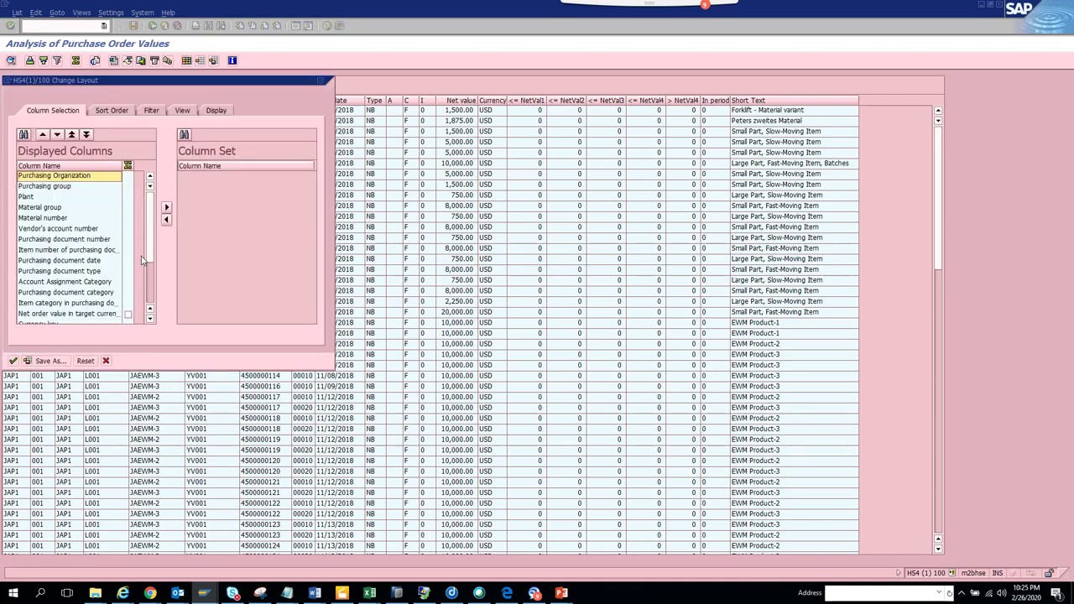
{"action": "left_click", "coordinate": [152, 283]}
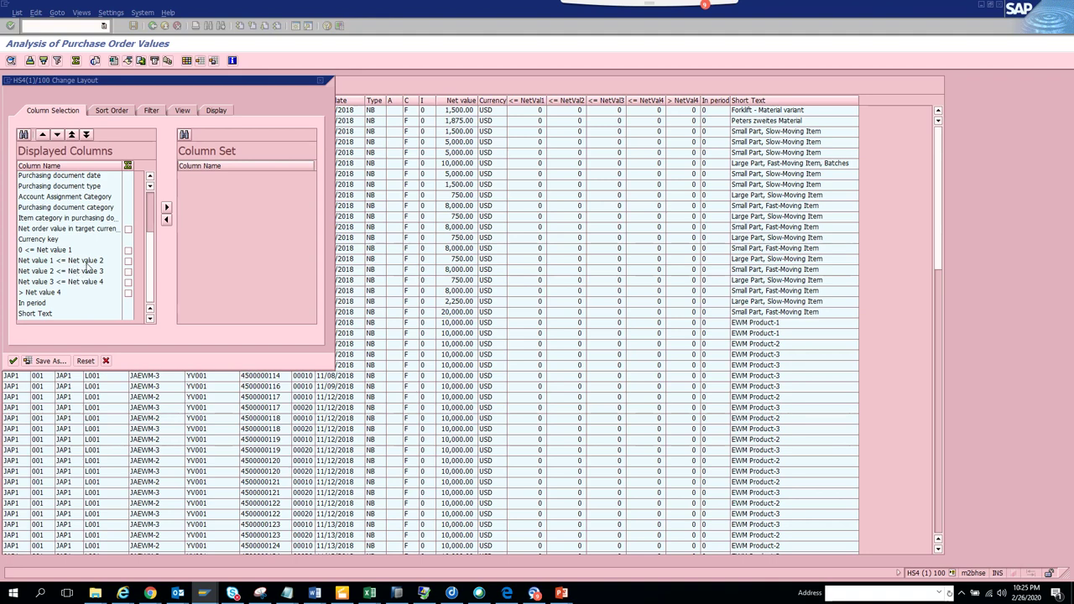
{"action": "left_click", "coordinate": [106, 361]}
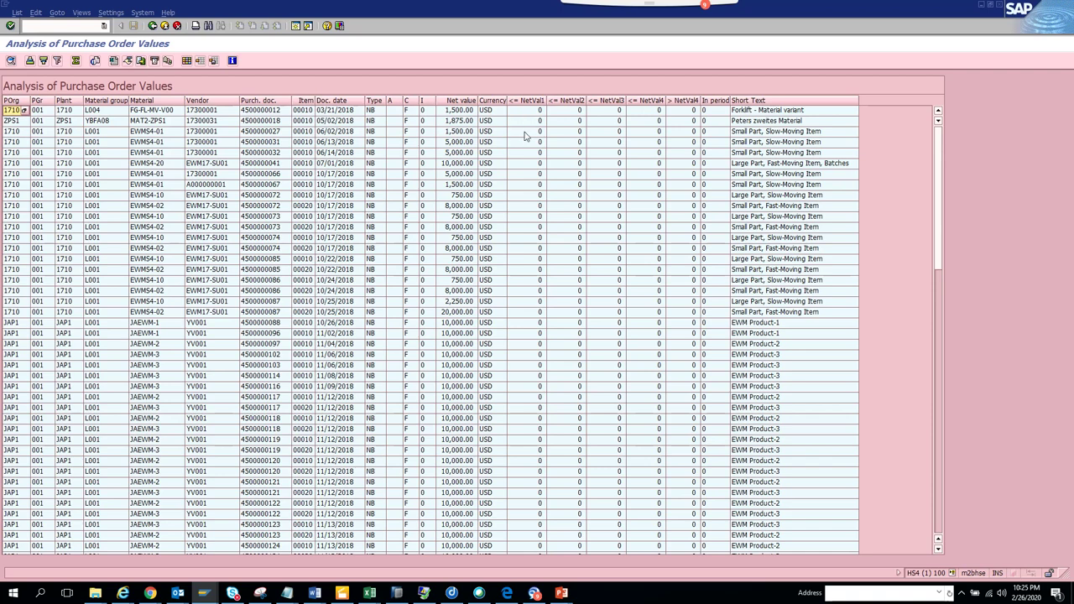
- Back out to SAP Easy Access and relaunch ME81N from Favorites with a fresh selection screen
{"action": "left_click", "coordinate": [152, 26]}
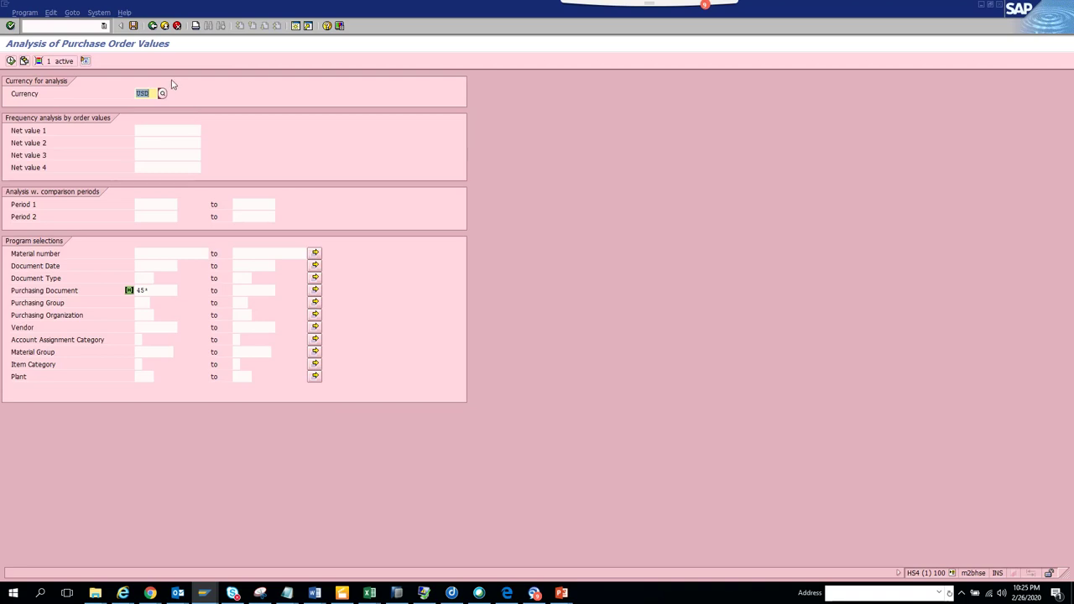
{"action": "left_click", "coordinate": [153, 26]}
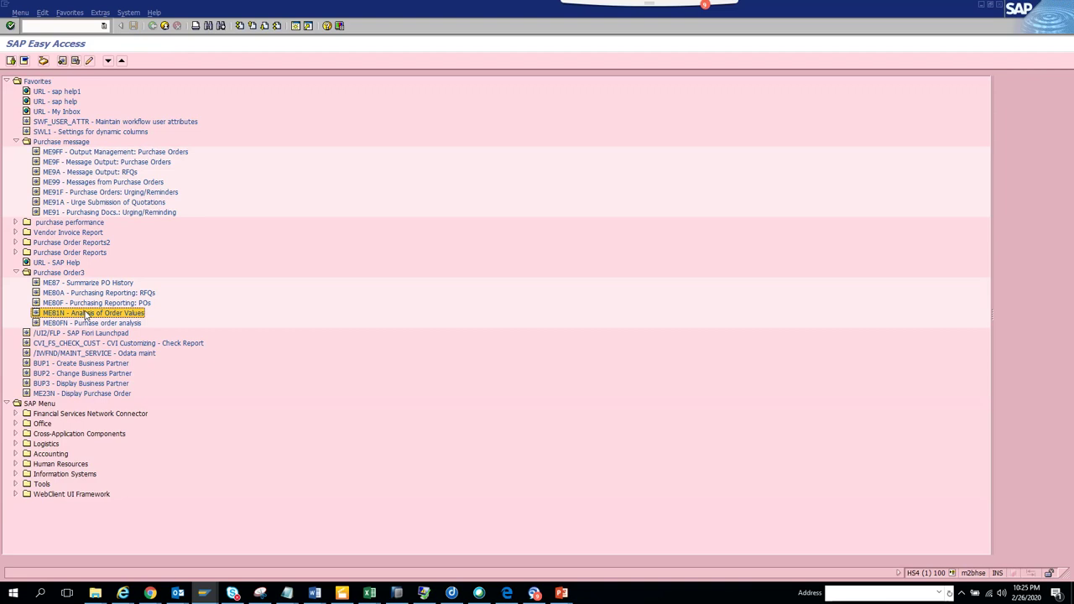
{"action": "double_click", "coordinate": [86, 314]}
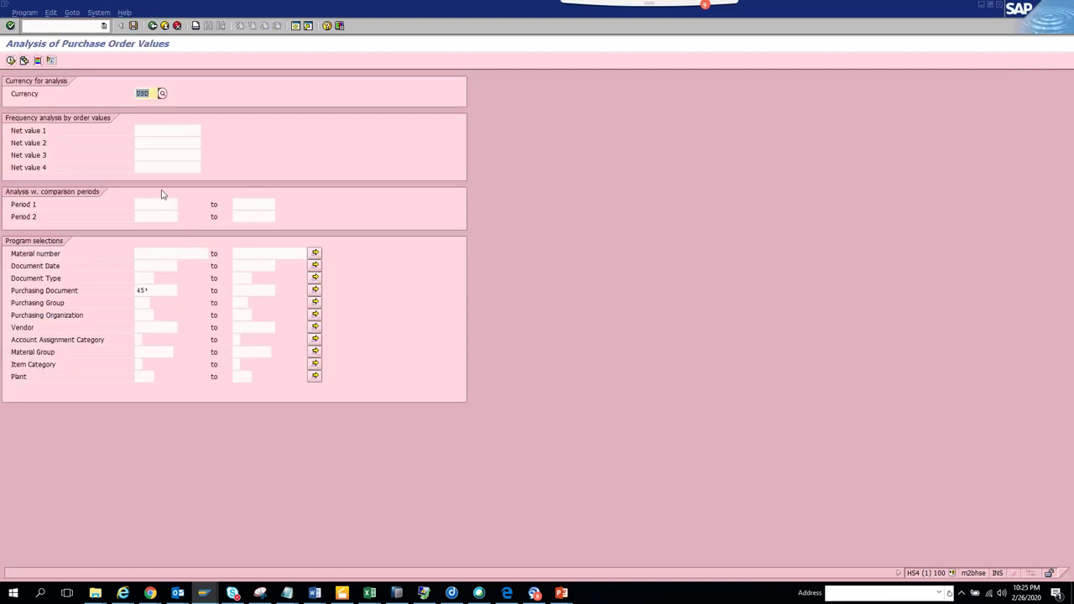
{"action": "left_click", "coordinate": [180, 133]}
- Enter net value bands 100, 200, 5000 and 10000 and execute the report
{"action": "type", "text": "100"}
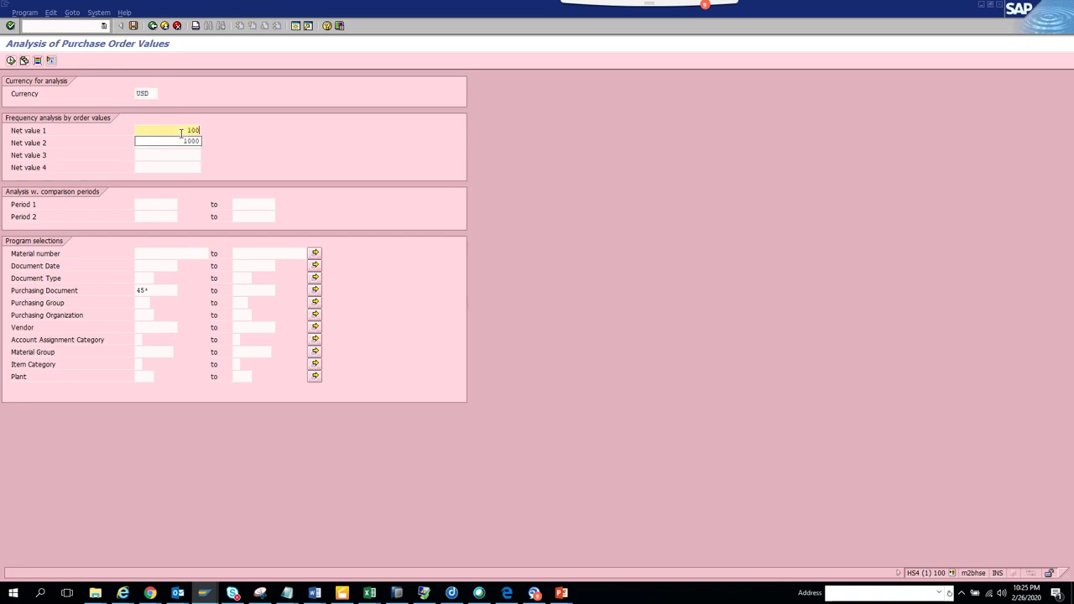
{"action": "left_click", "coordinate": [263, 128]}
{"action": "left_click", "coordinate": [176, 144]}
{"action": "type", "text": "200"}
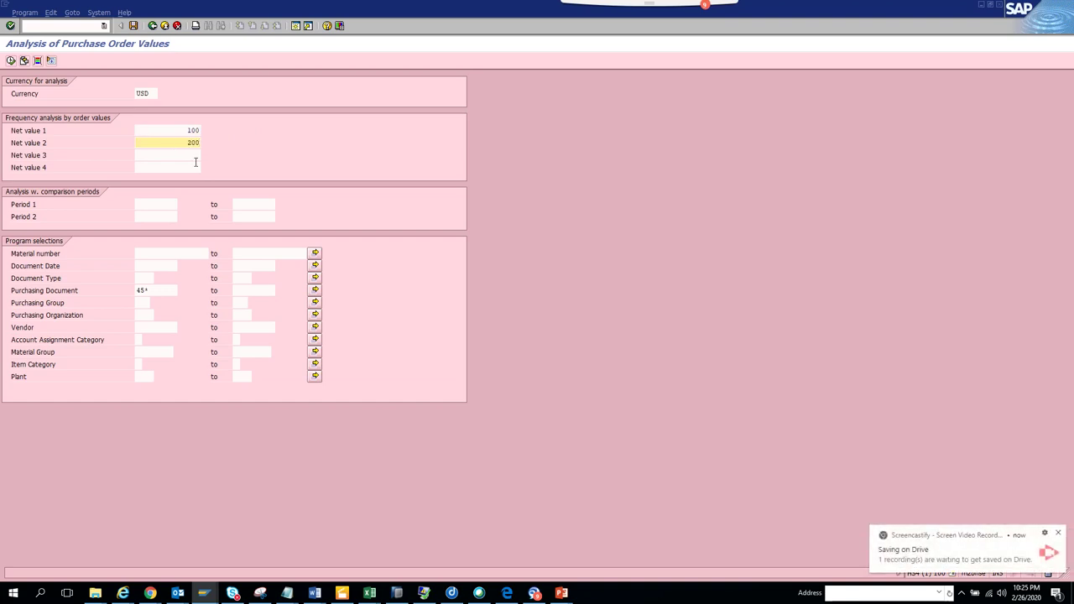
{"action": "left_click", "coordinate": [190, 154]}
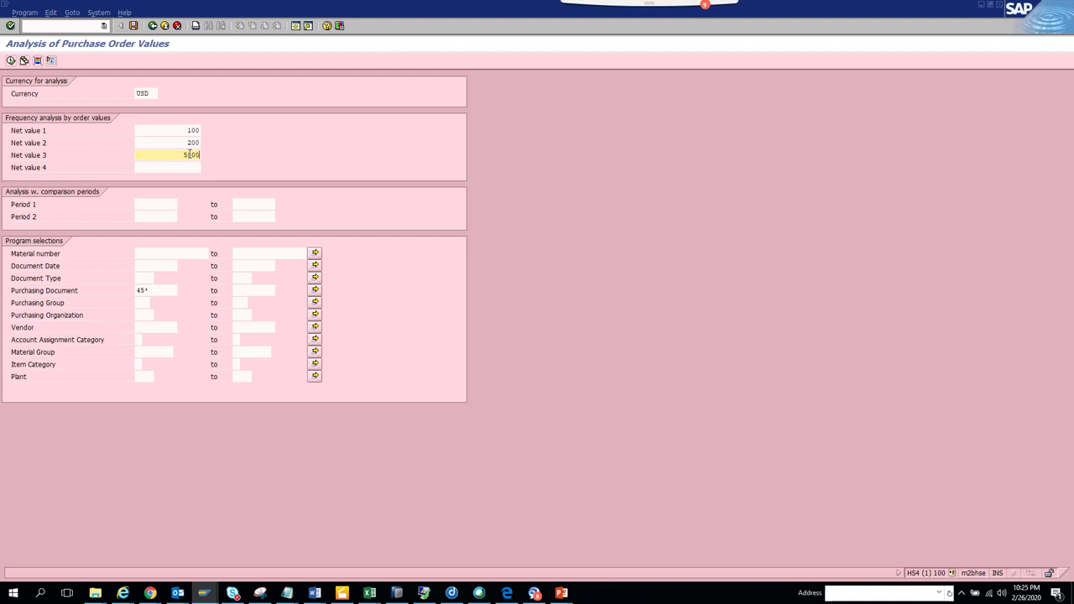
{"action": "left_click", "coordinate": [189, 166]}
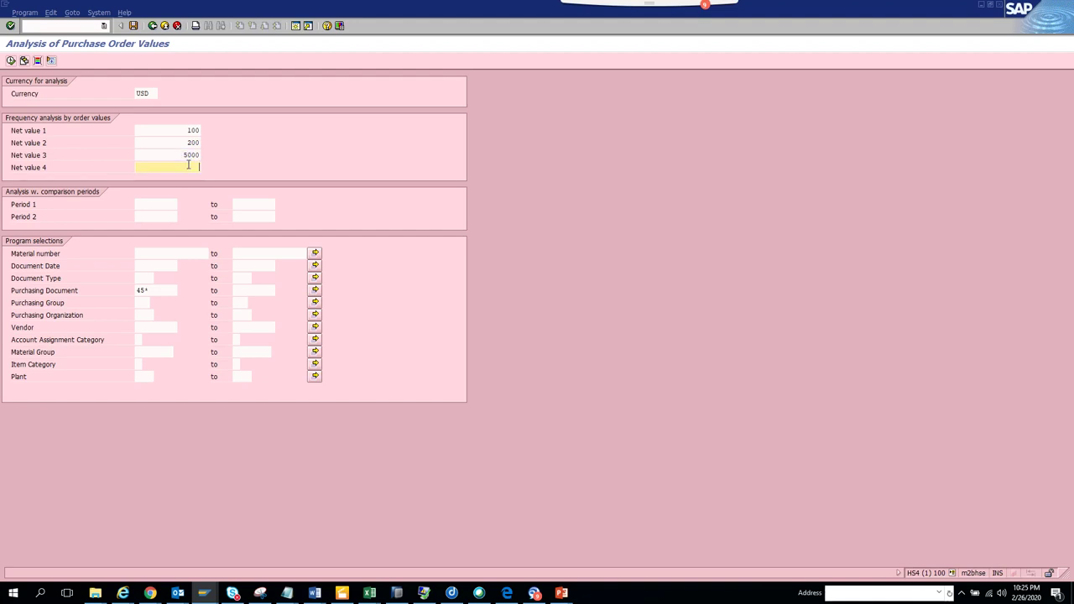
{"action": "type", "text": "10000"}
{"action": "left_click", "coordinate": [11, 61]}
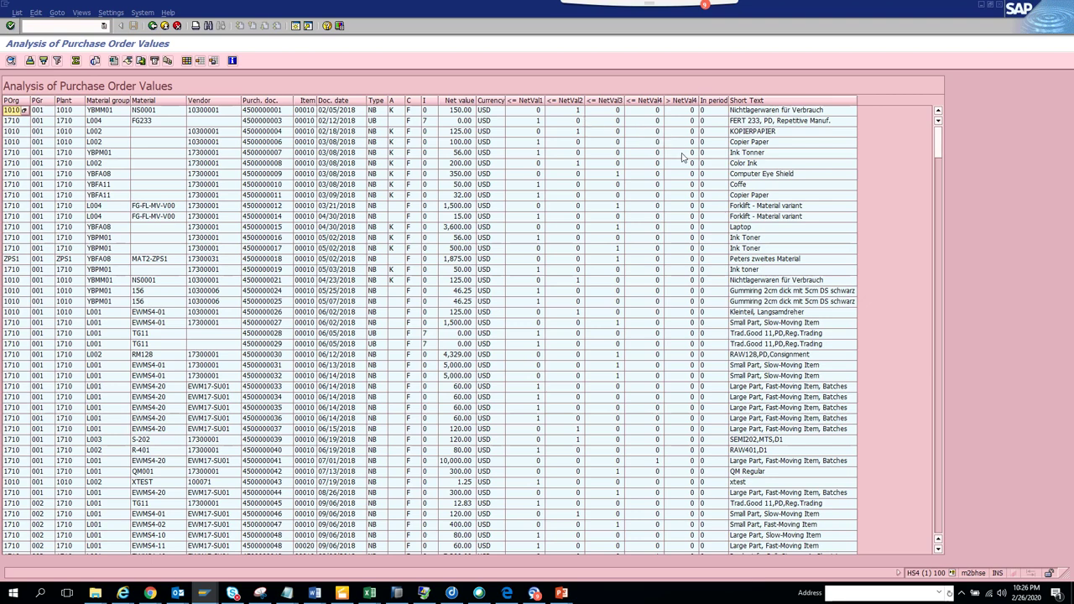
- Sort the purchase order list descending by the > NetVal4 column
{"action": "left_click", "coordinate": [650, 326]}
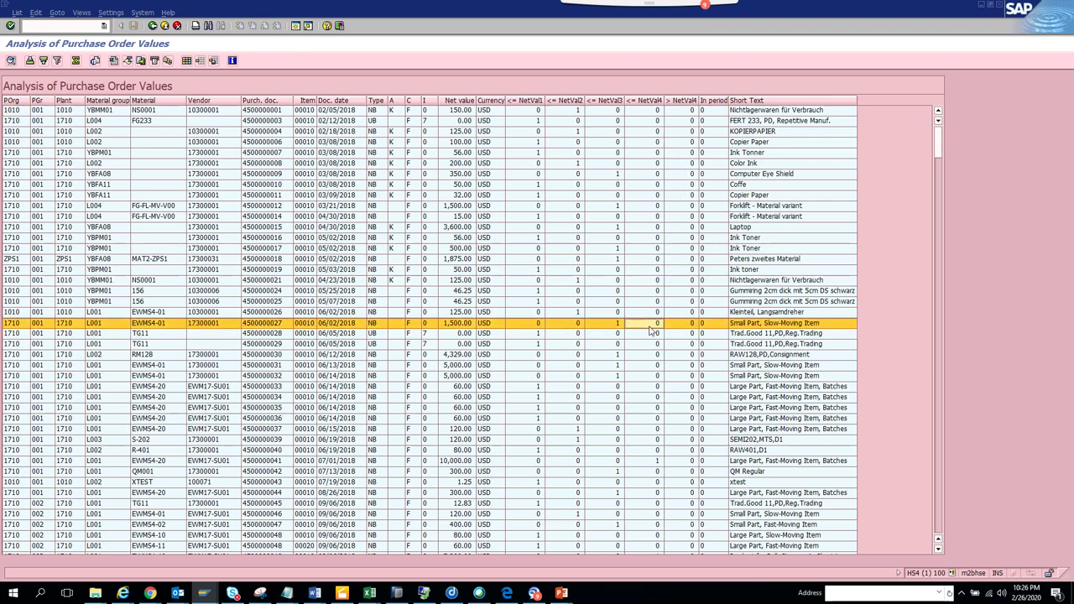
{"action": "left_click", "coordinate": [681, 100]}
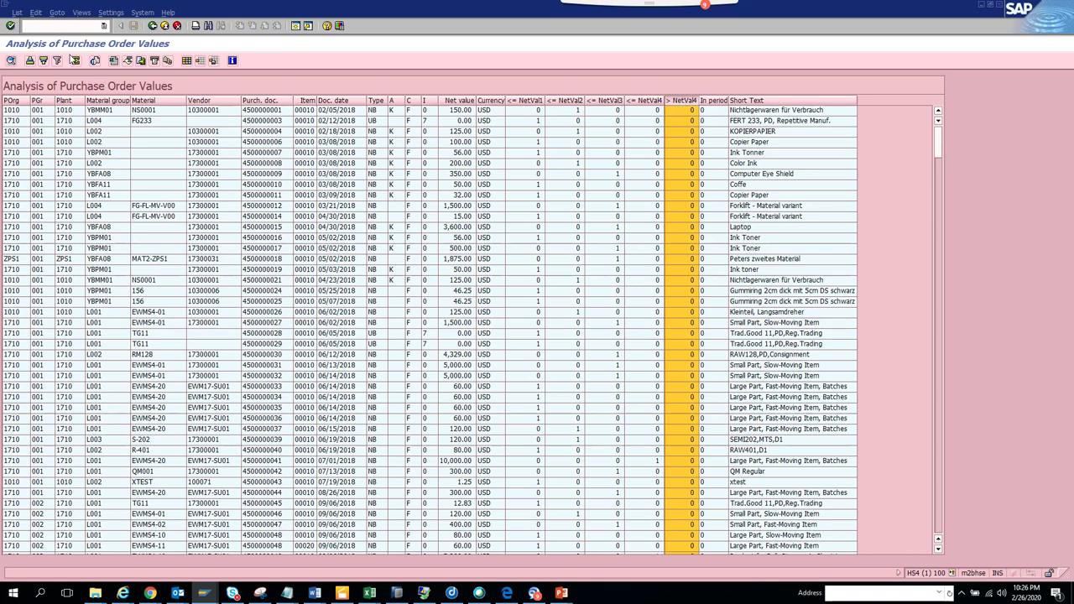
{"action": "left_click", "coordinate": [46, 61]}
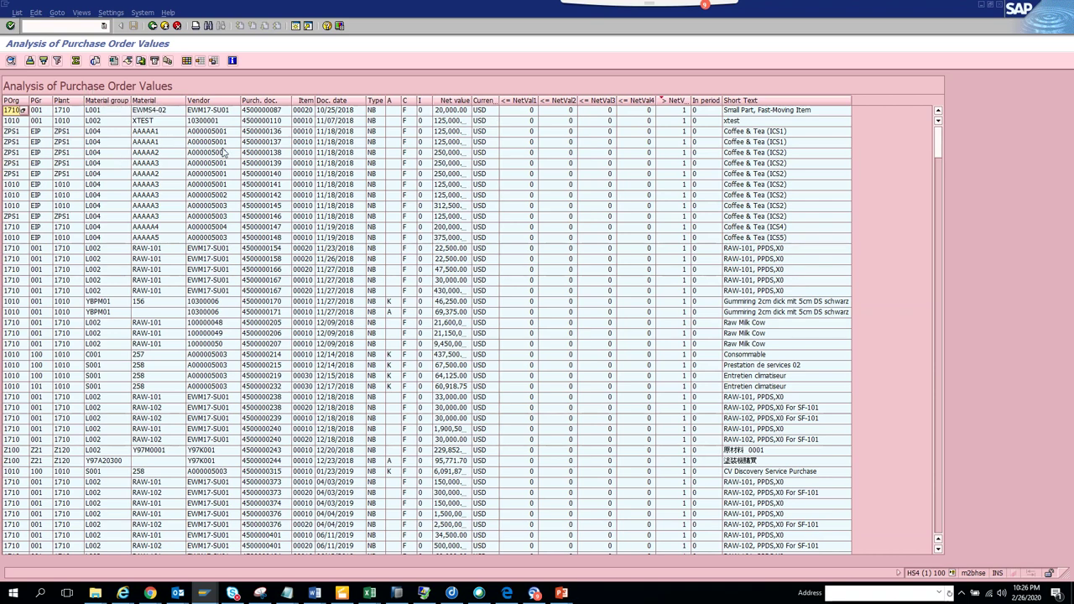
{"action": "left_click", "coordinate": [281, 112]}
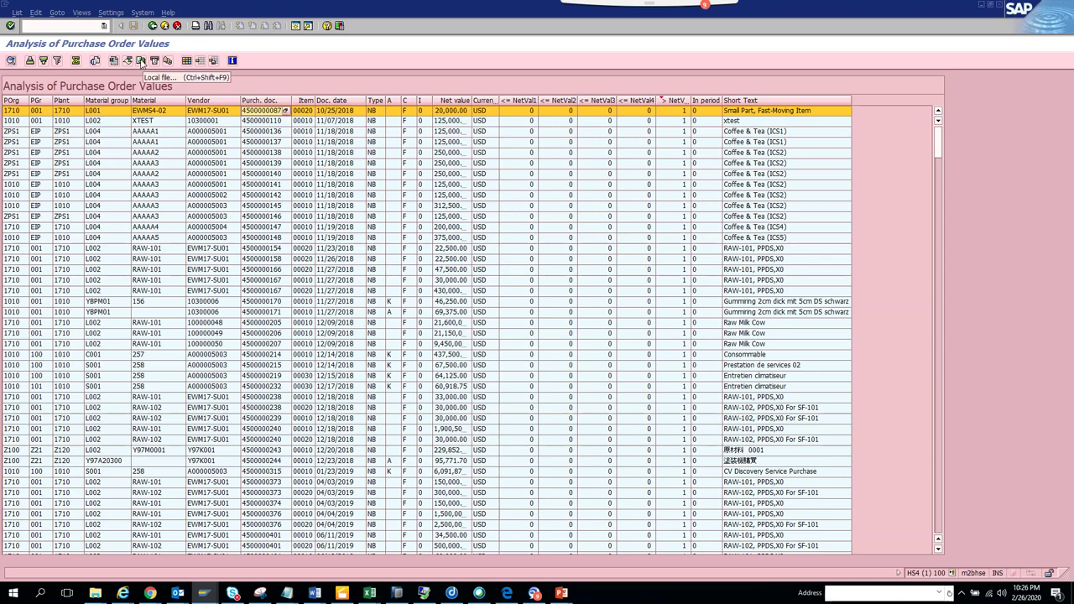
{"action": "left_click", "coordinate": [165, 111]}
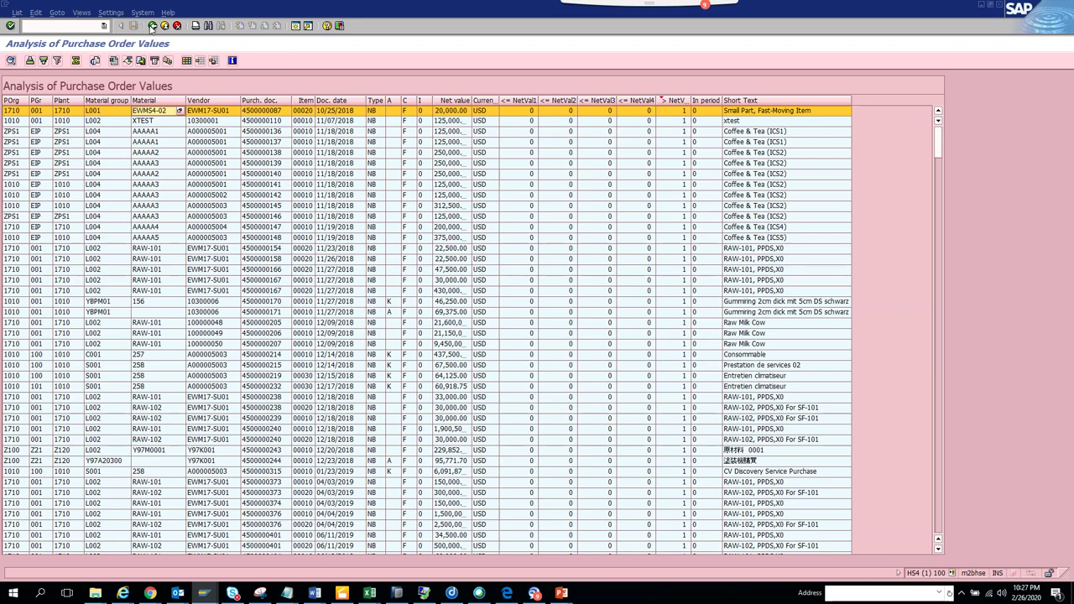
{"action": "left_click", "coordinate": [152, 26]}
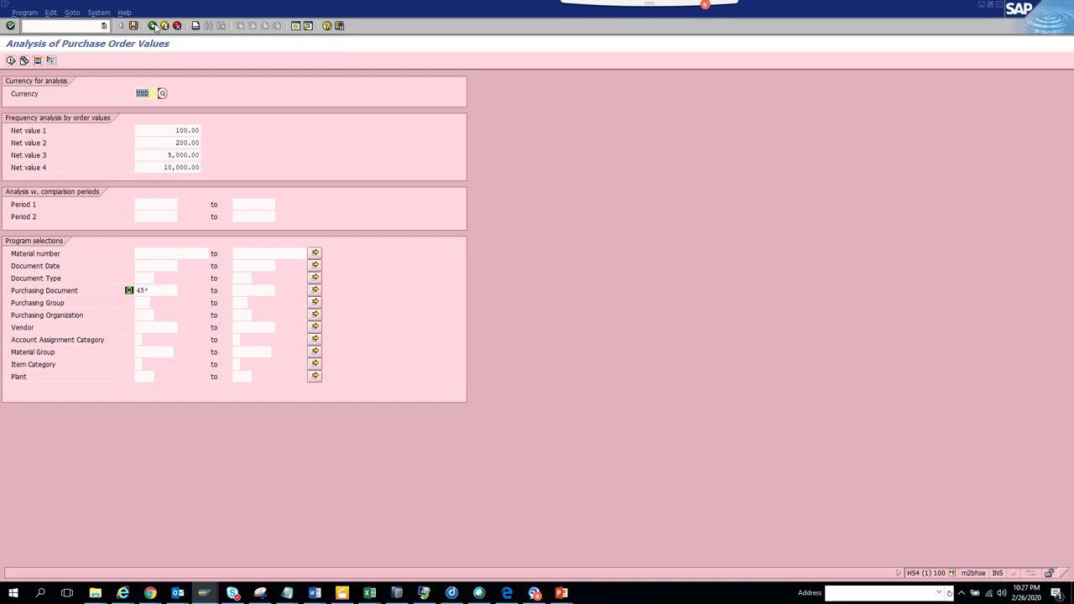
- Exit the report to the SAP Easy Access menu and switch to another window
{"action": "left_click", "coordinate": [154, 26]}
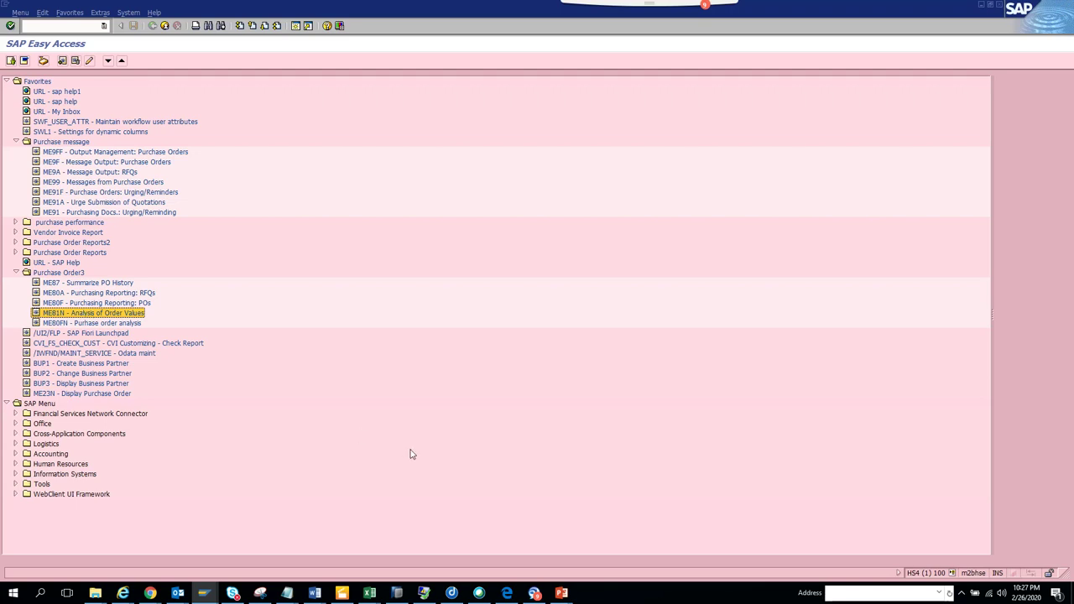
{"action": "key", "text": "alt+Tab"}
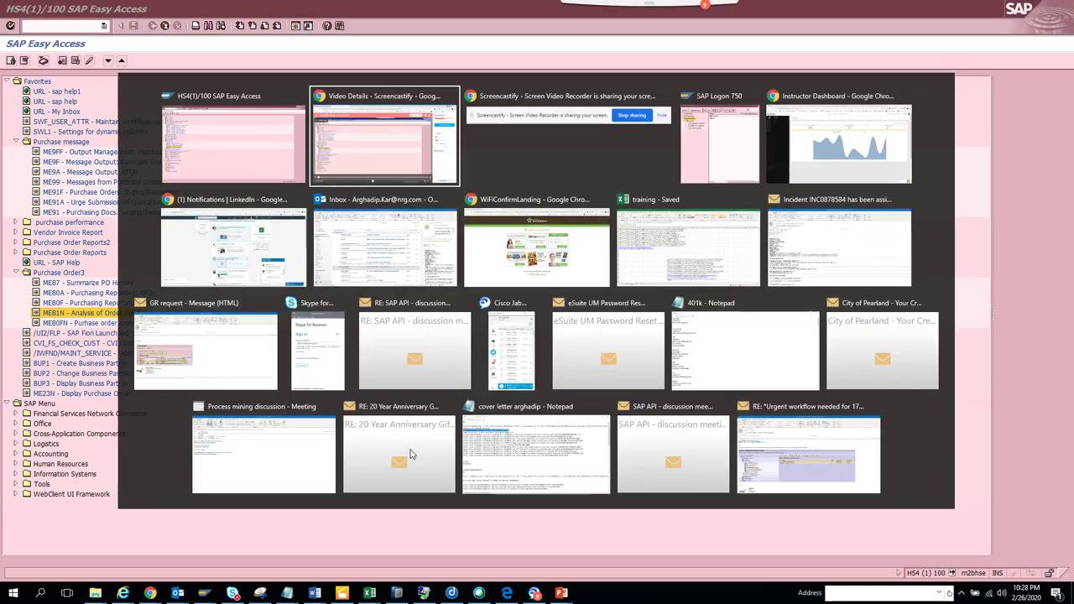